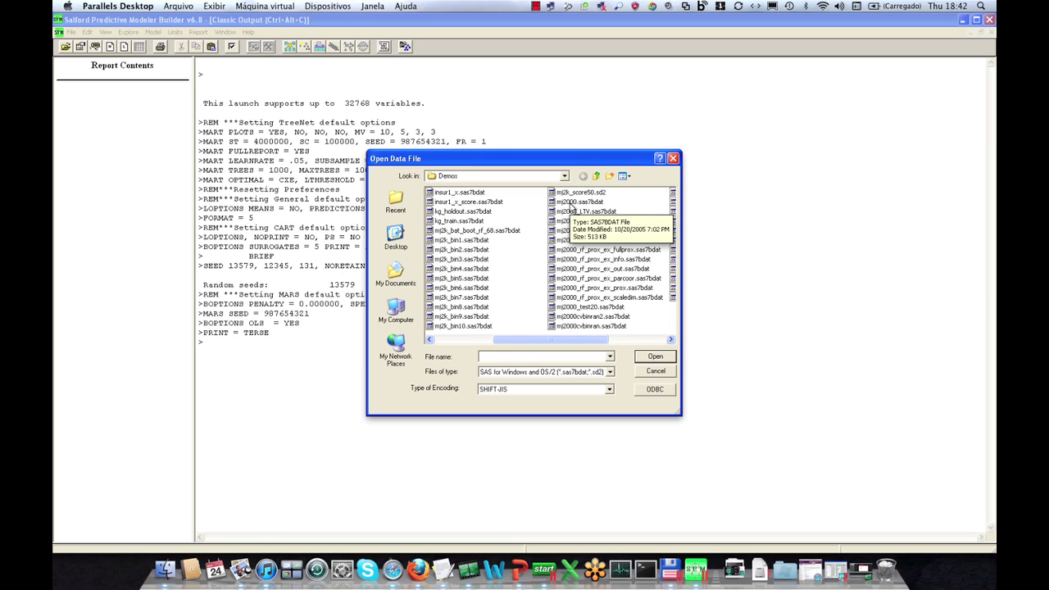
- Load the SAS data file mj2000.sas7bdat from the Demos folder
left_click(571, 203)
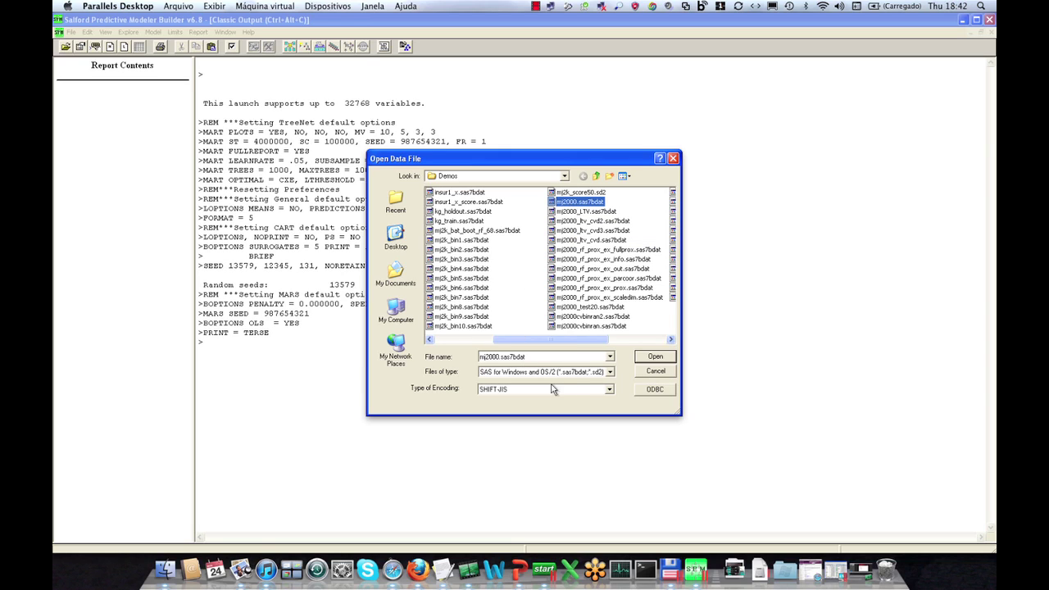
left_click(610, 373)
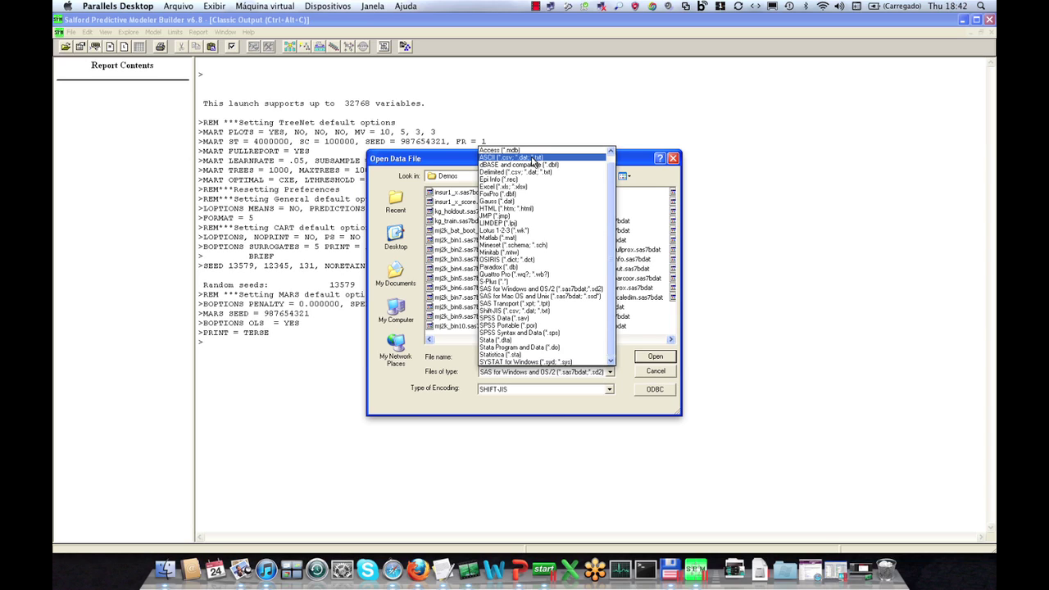
key("Escape")
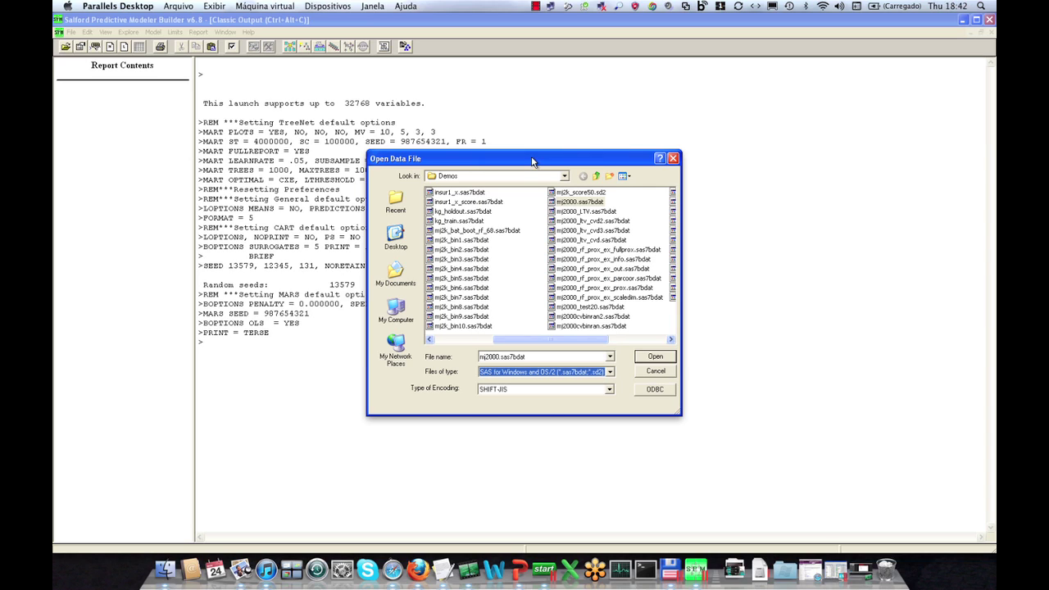
double_click(570, 202)
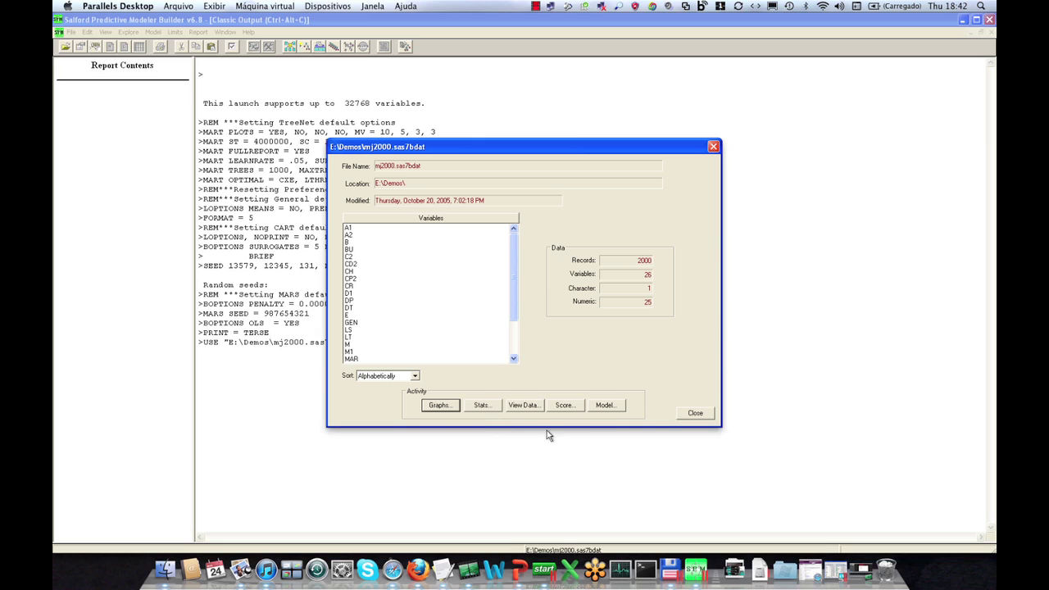
- Set up a model with TARGET as the target variable and all other variables as predictors
left_click(606, 405)
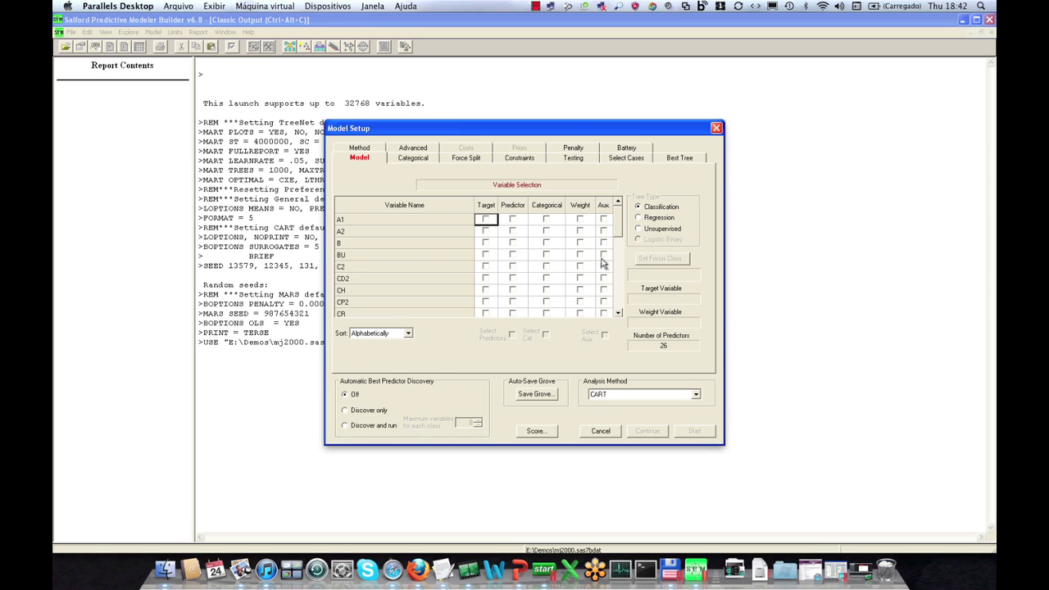
left_click_drag(618, 226, 624, 302)
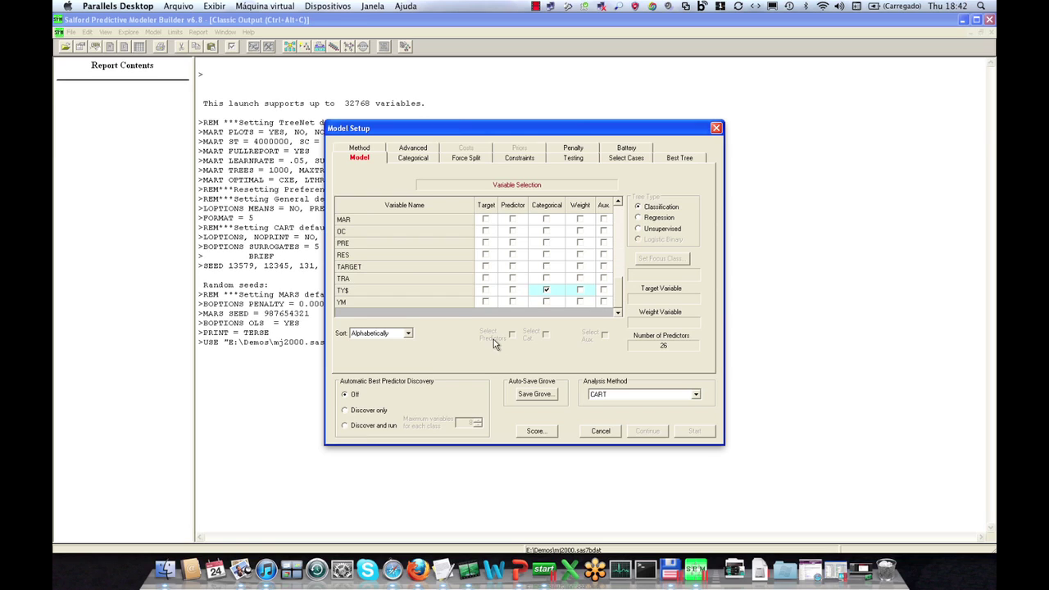
left_click(486, 267)
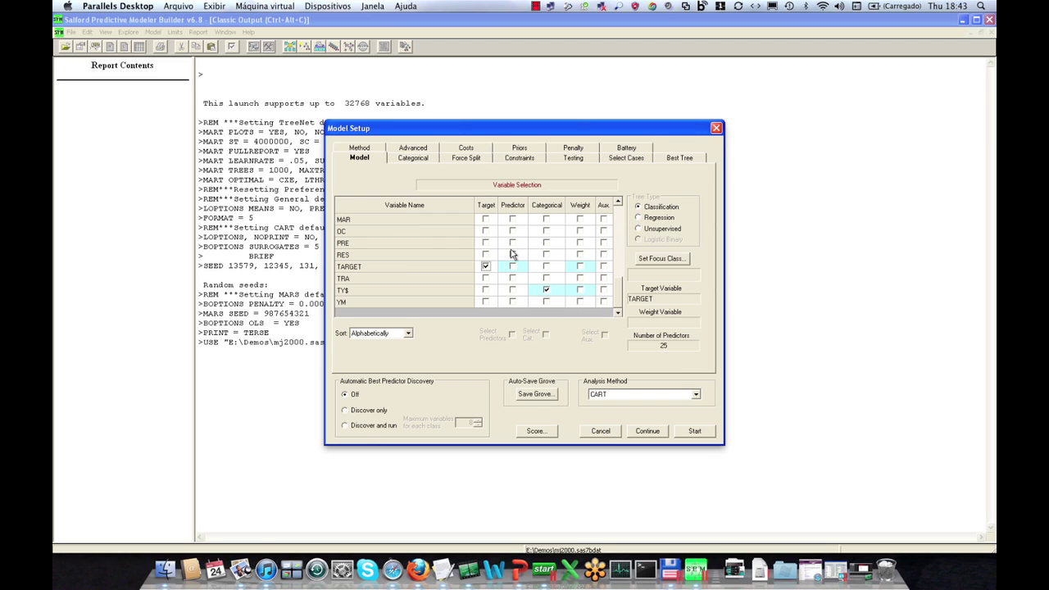
left_click(515, 207)
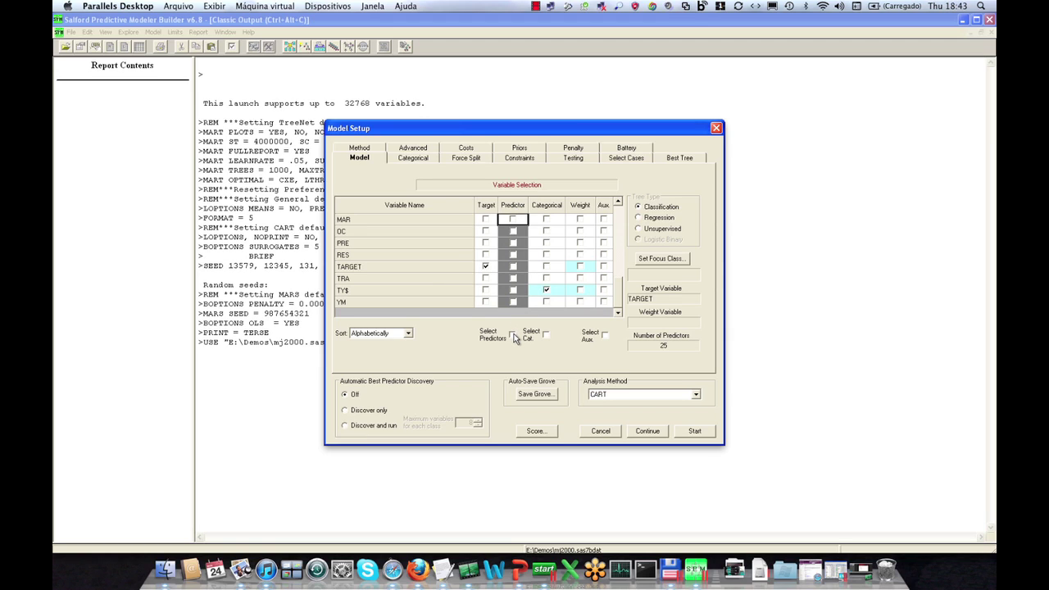
left_click(513, 334)
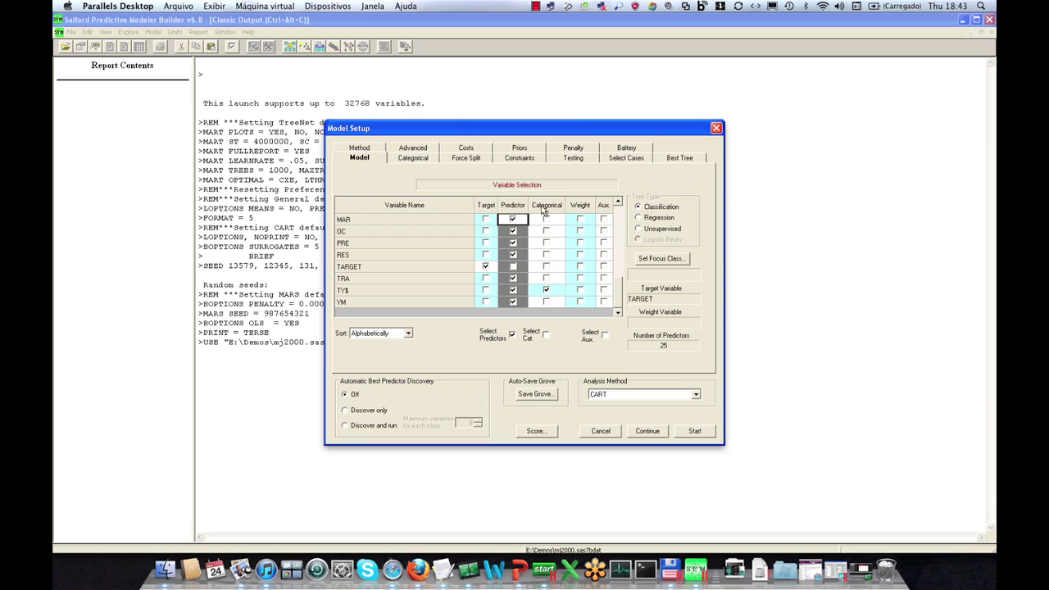
- Set the testing method to a randomly selected fraction of cases, with a fraction of 0.5
left_click(573, 158)
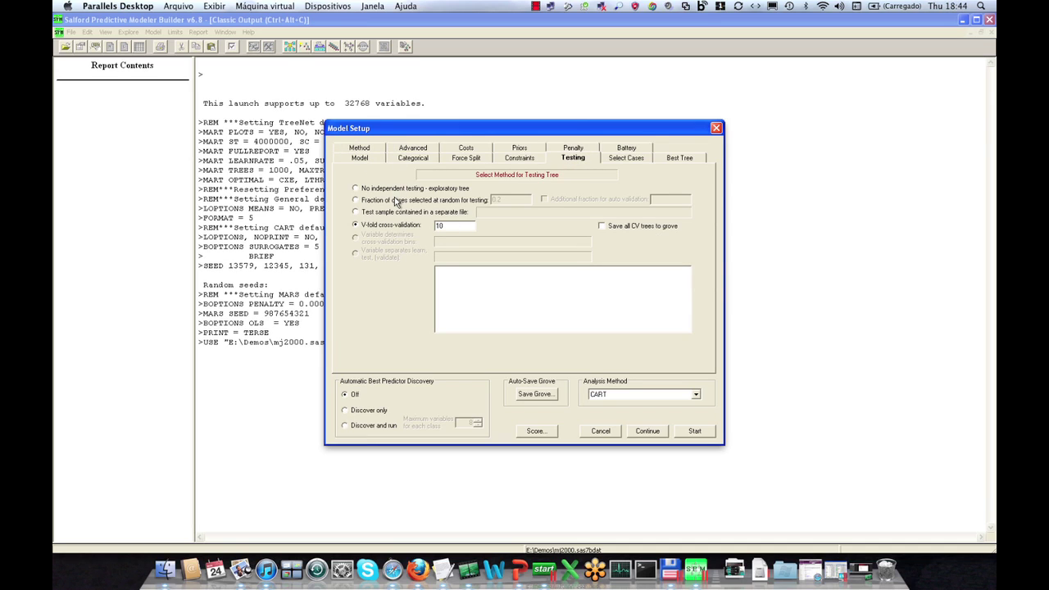
left_click(356, 200)
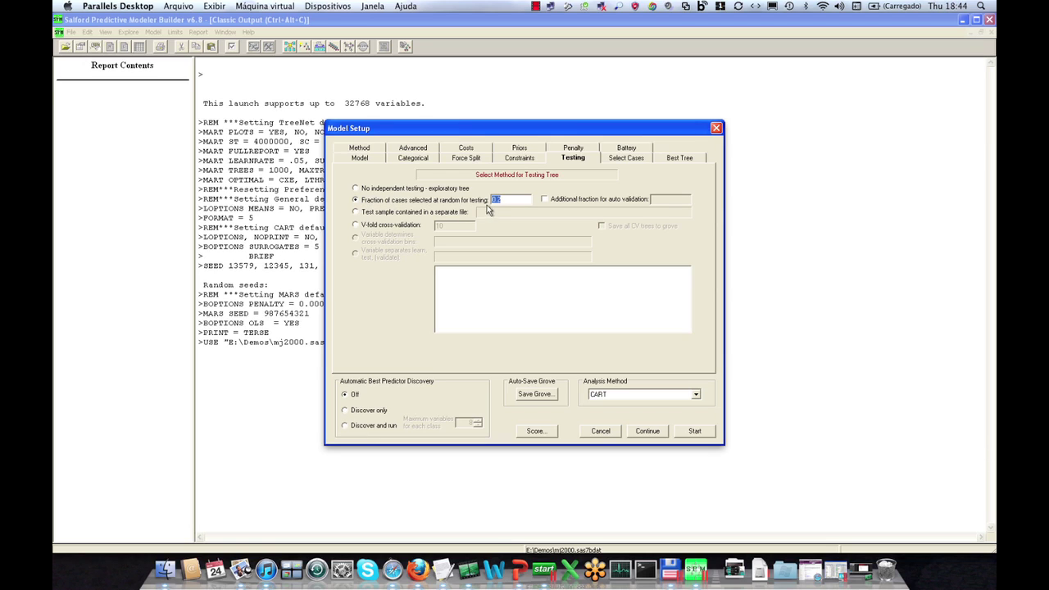
left_click(508, 199)
key("BackSpace")
key("BackSpace")
type(".5")
- Keep CART as the analysis method and build the classification tree
left_click(696, 395)
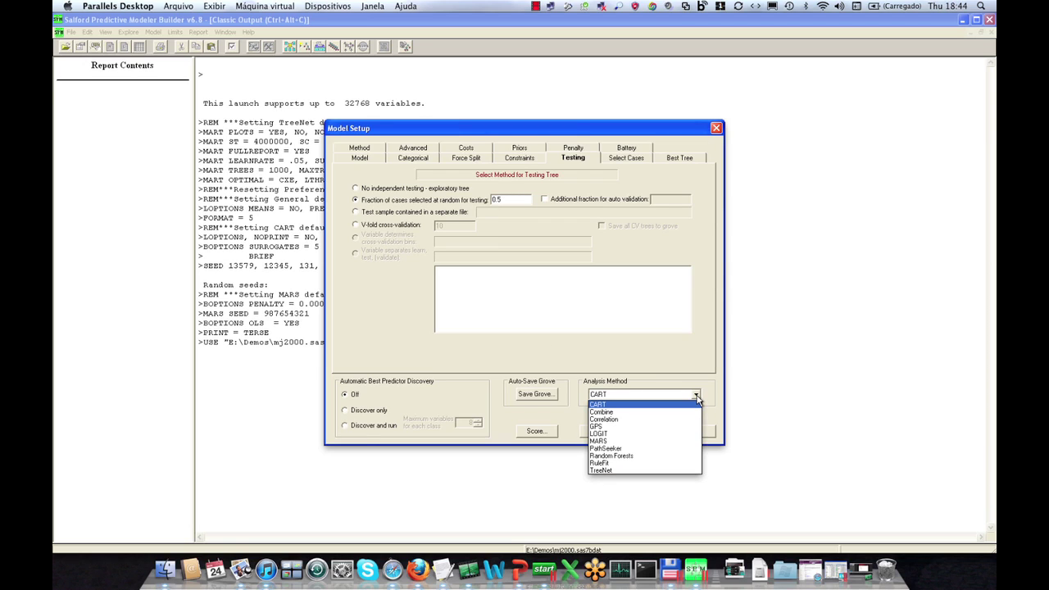
left_click(696, 396)
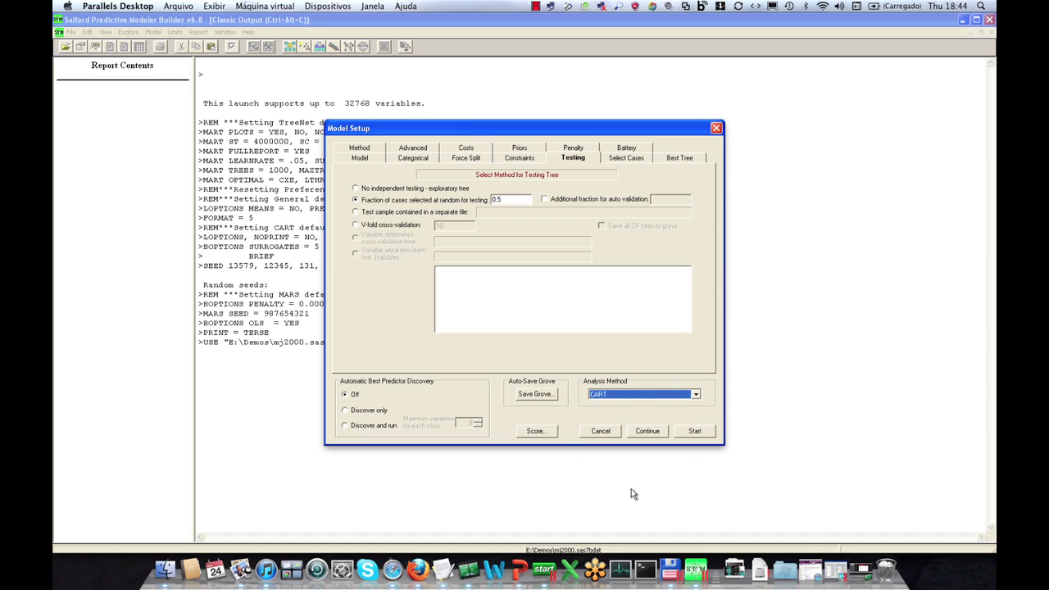
left_click(694, 431)
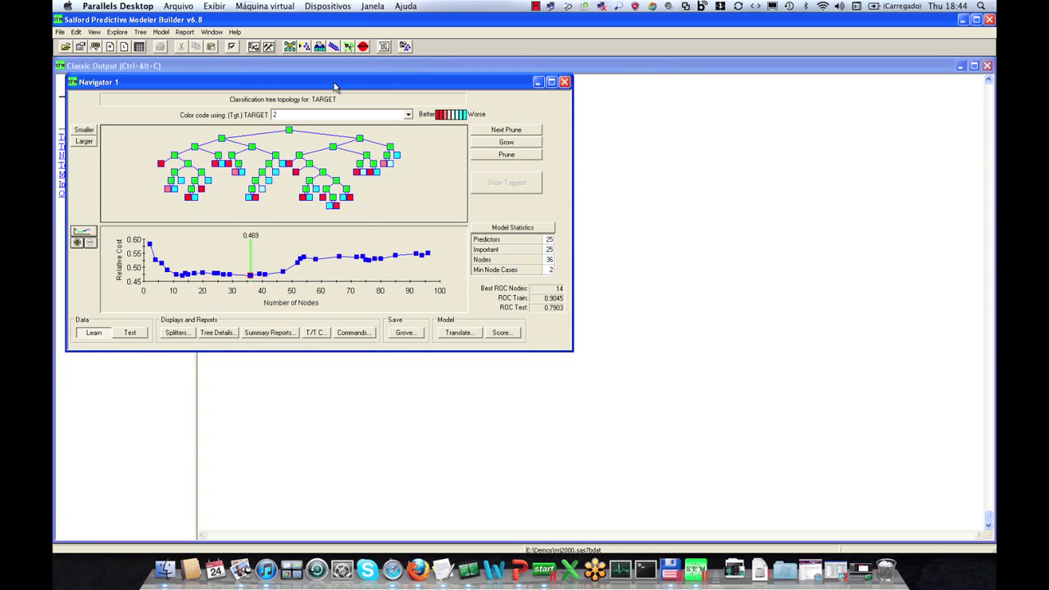
left_click_drag(333, 85, 545, 117)
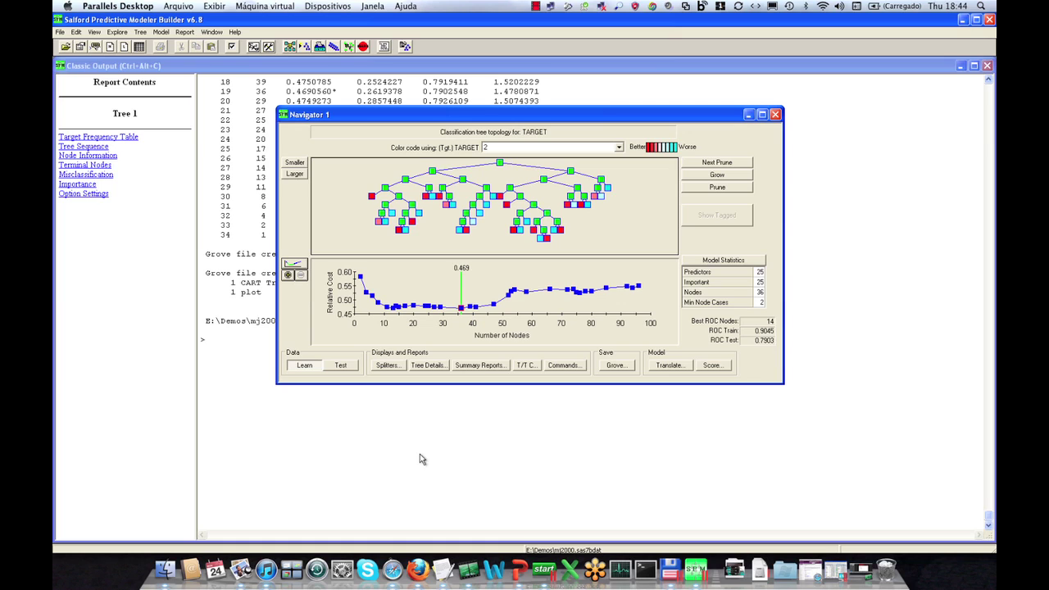
- Examine the tree's prediction success tables for the learn and test samples in the summary reports
left_click(481, 366)
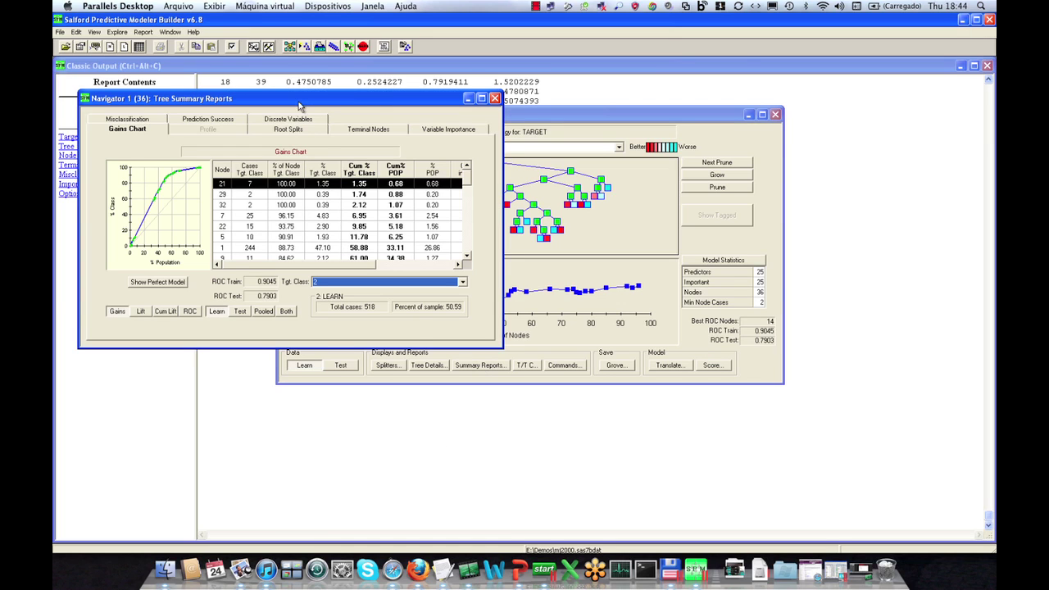
left_click_drag(299, 104, 376, 120)
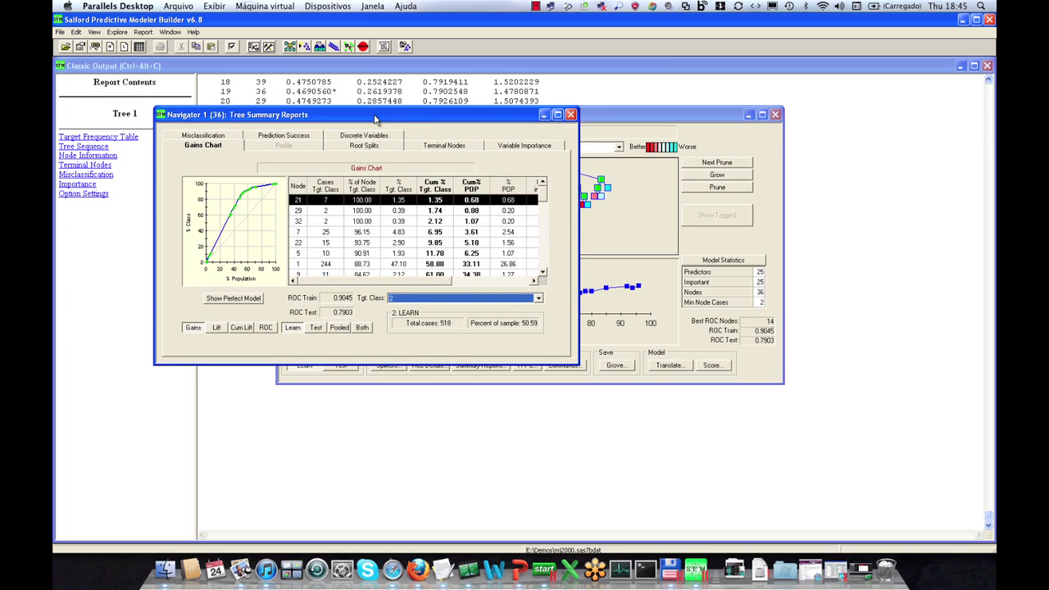
left_click(309, 137)
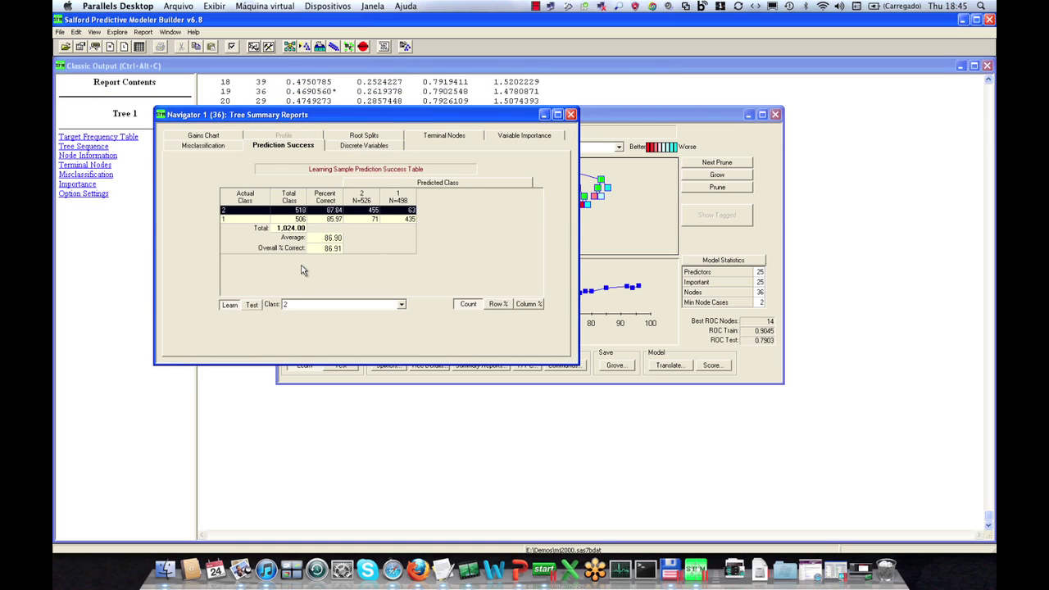
left_click(252, 305)
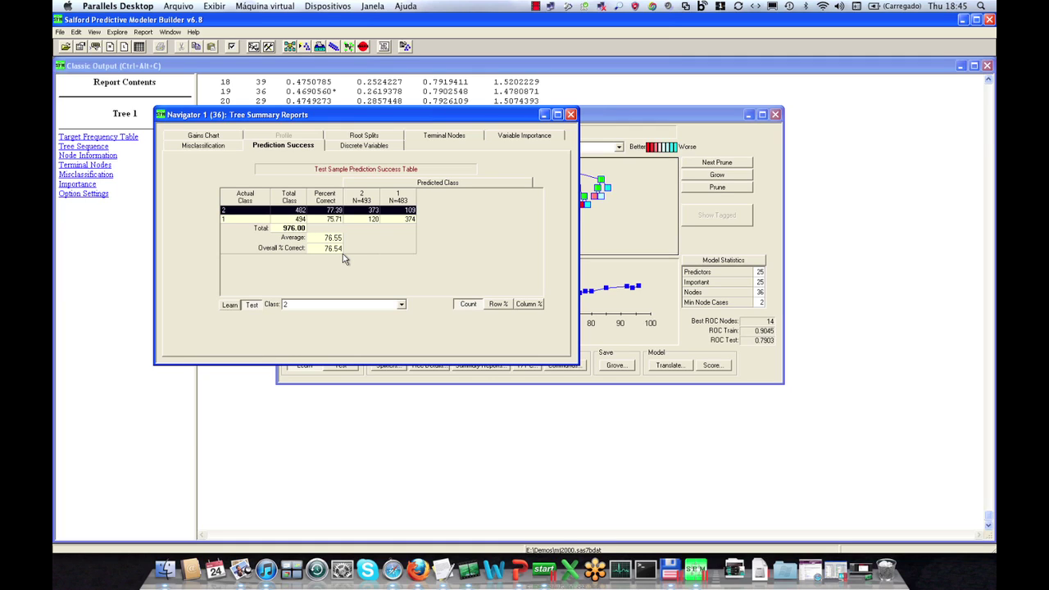
- Review the variable importance ranking, including the zero-importance variables, and close the summary reports
left_click(512, 138)
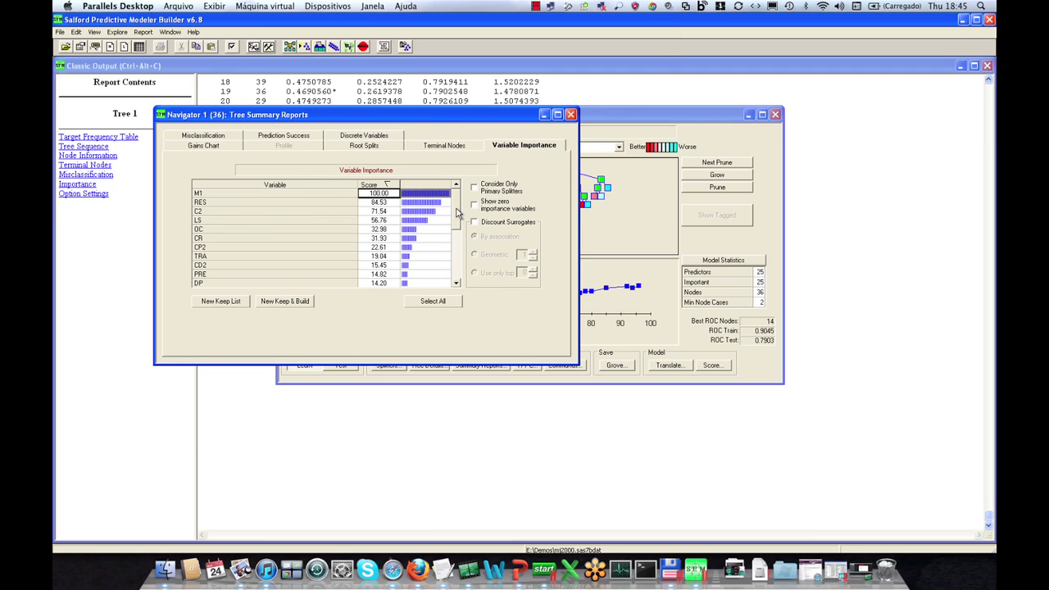
left_click_drag(456, 213, 457, 272)
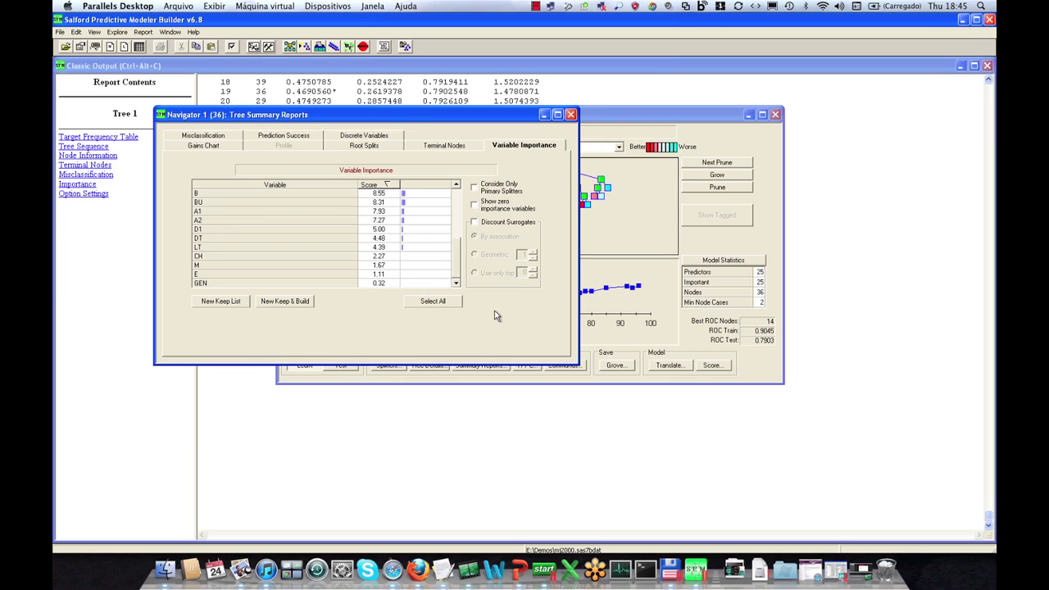
left_click(473, 204)
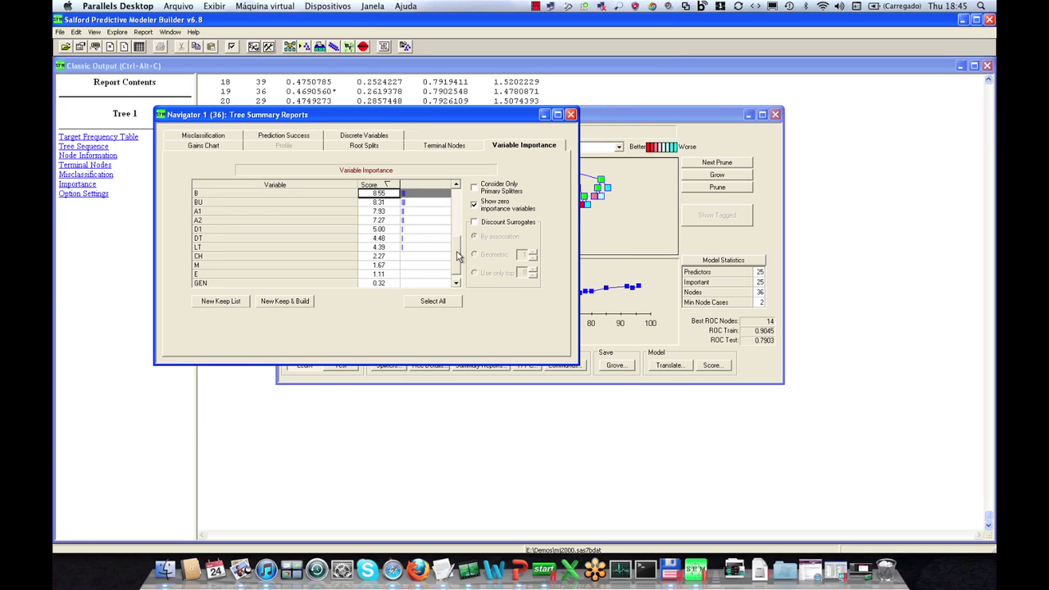
scroll(458, 259, "down", 1)
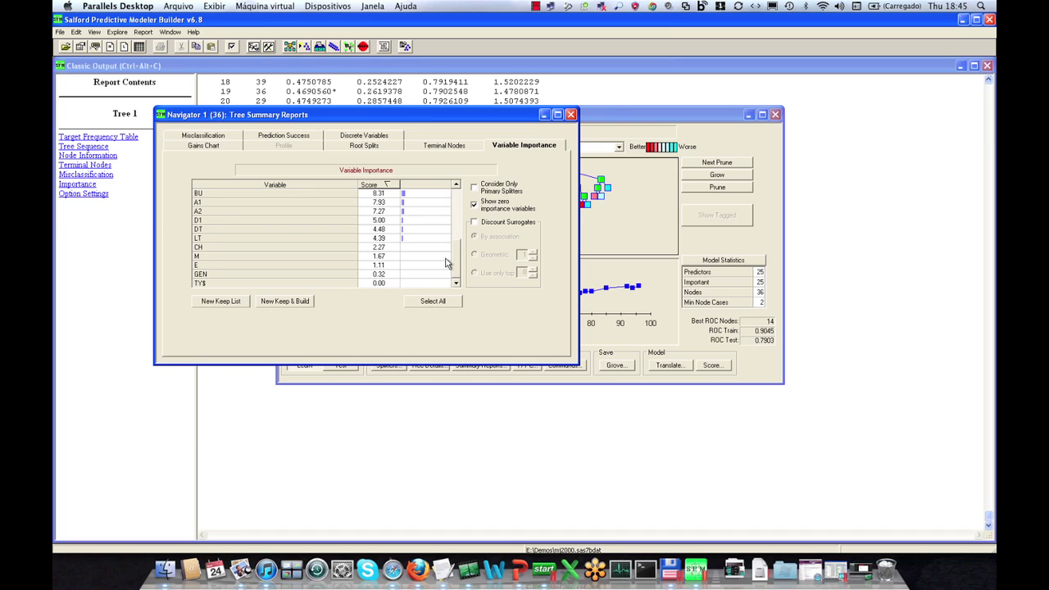
left_click(475, 207)
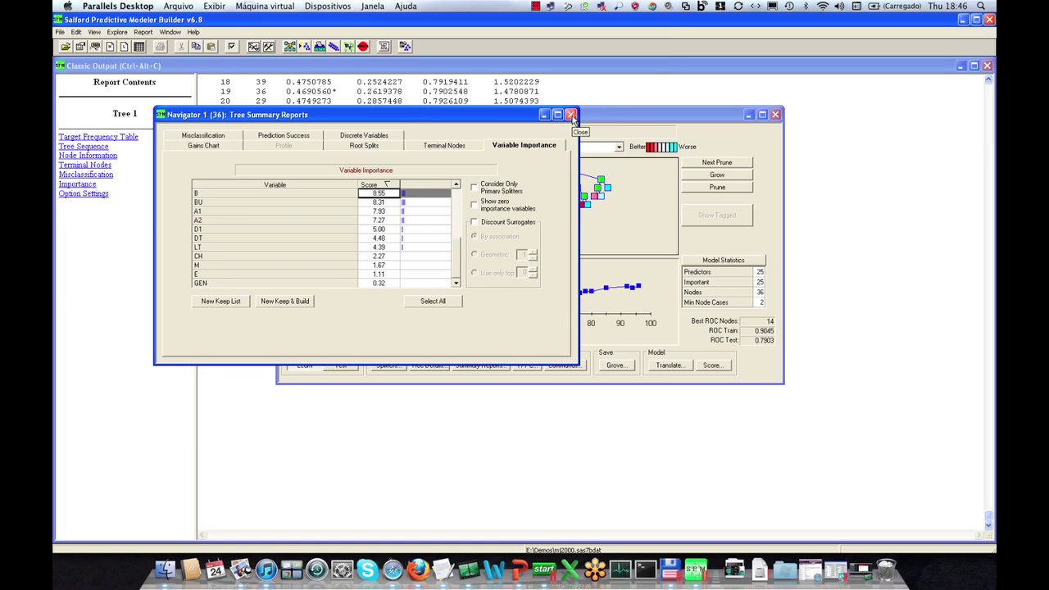
left_click(571, 115)
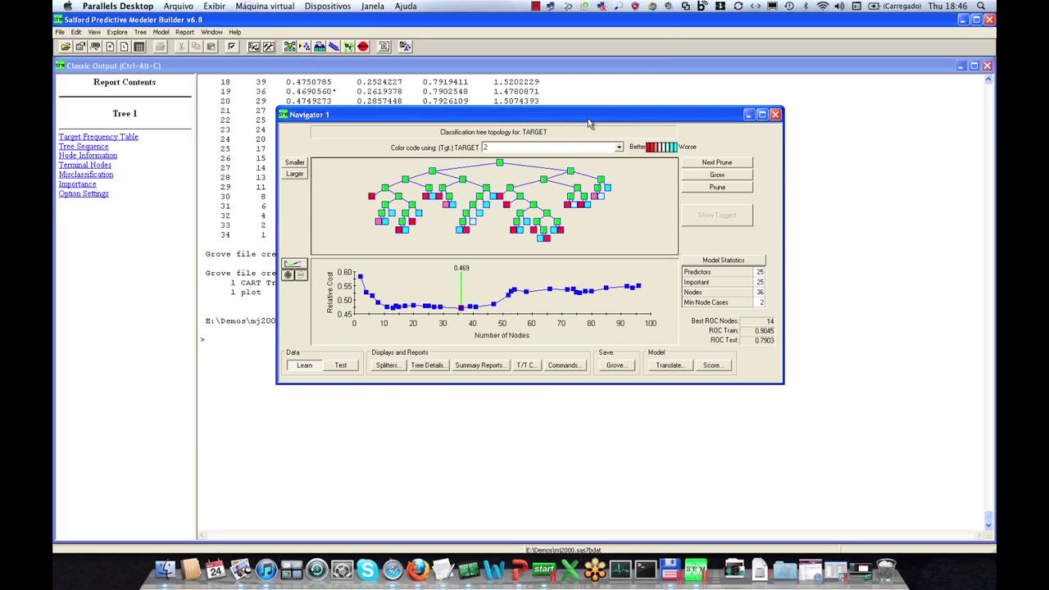
left_click_drag(586, 120, 542, 124)
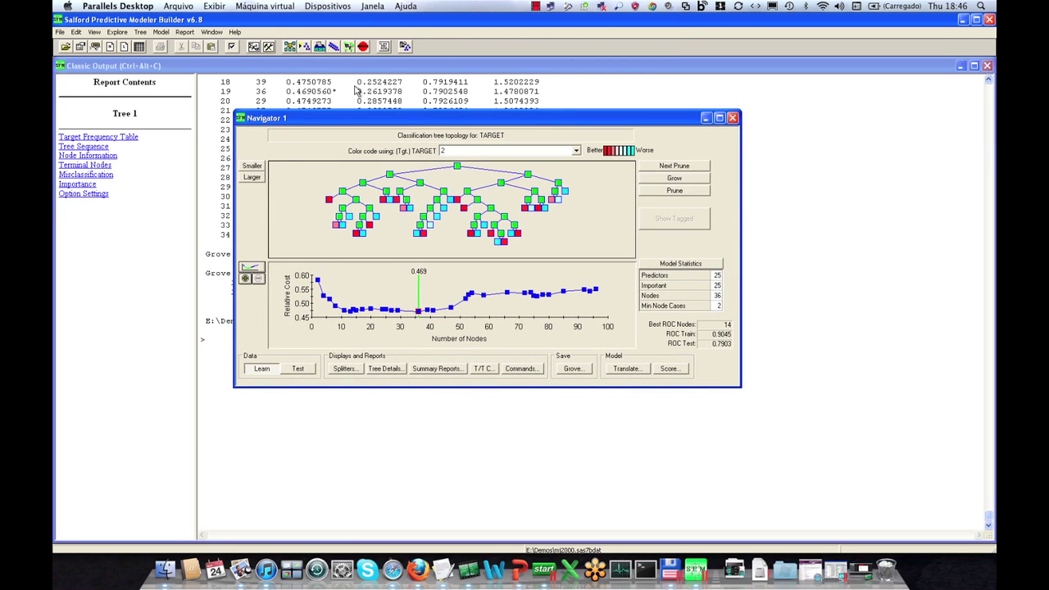
- Reopen the model setup and add the SHAVING battery to the selected batteries
left_click(290, 47)
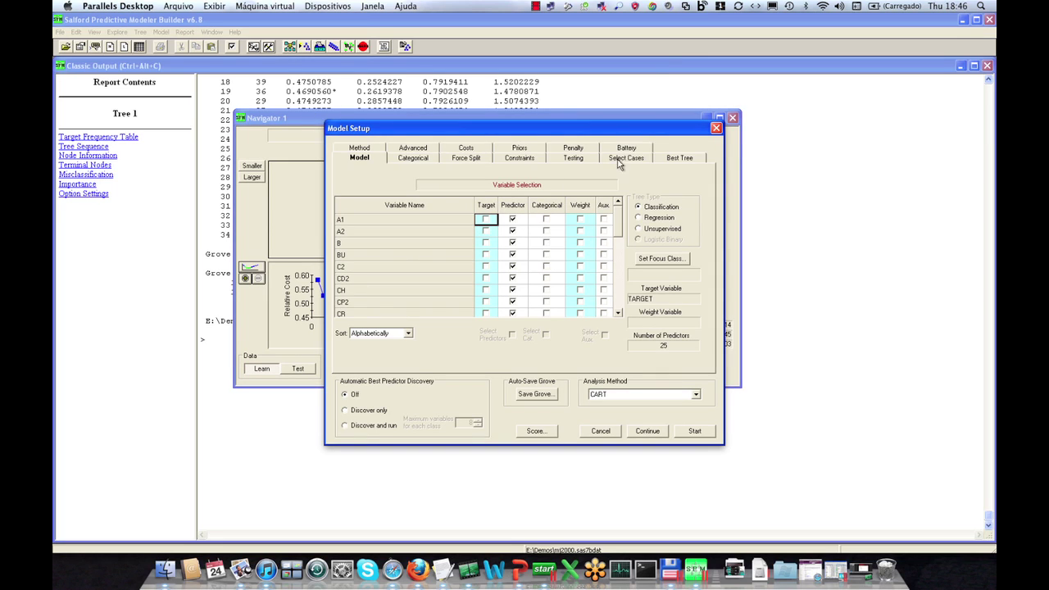
left_click(628, 150)
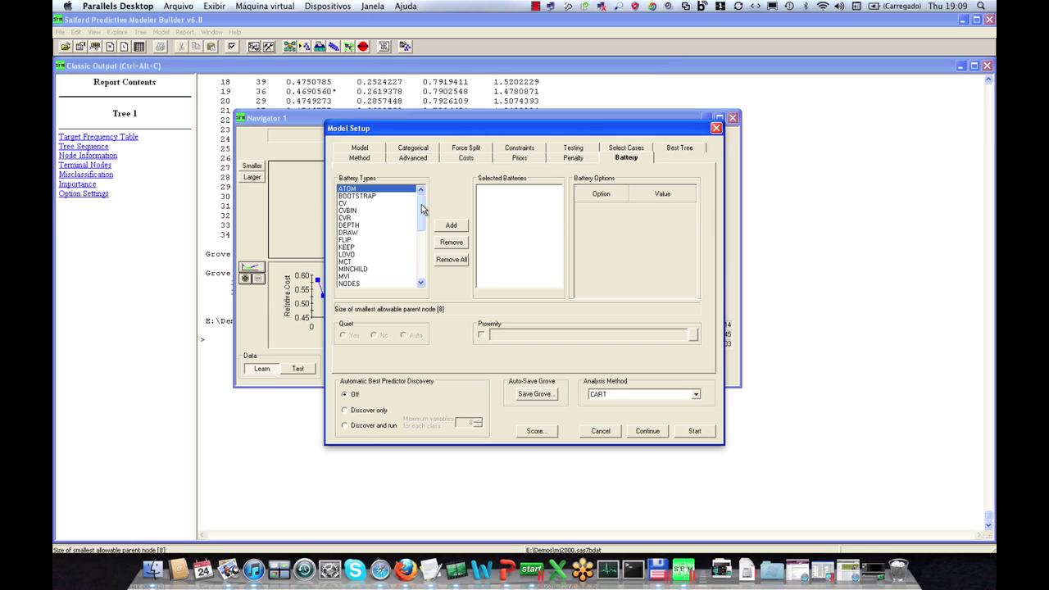
left_click_drag(423, 207, 421, 263)
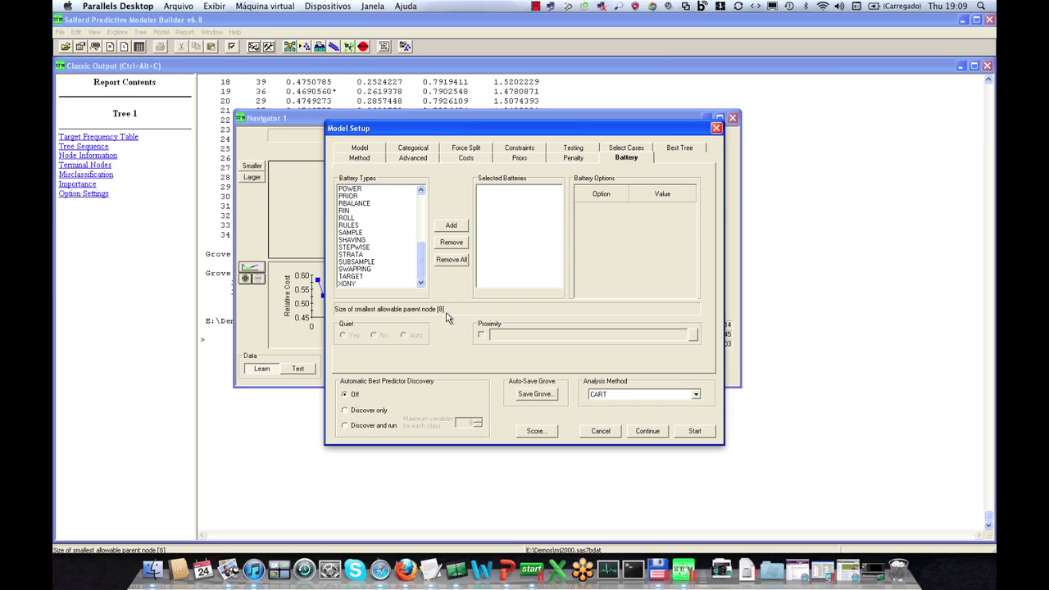
left_click(354, 240)
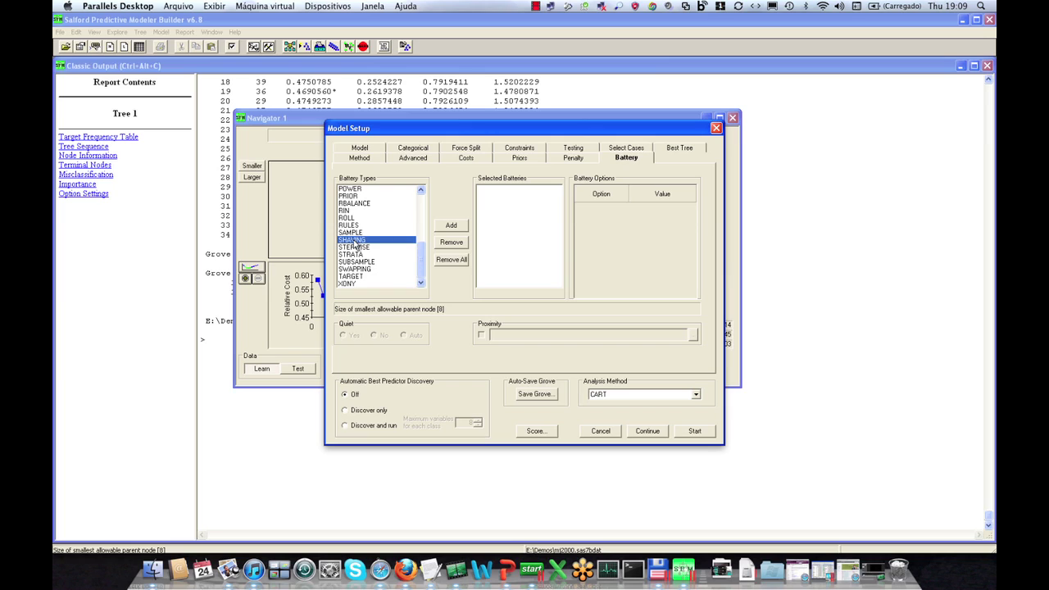
left_click(451, 228)
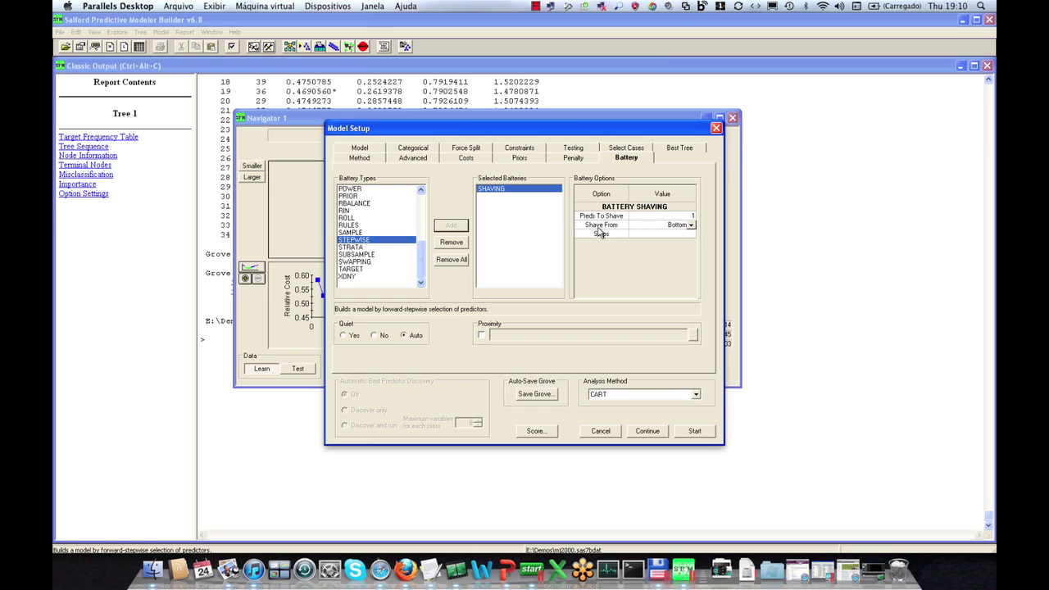
- Try Top for the SHAVING battery's Shave From option and set it back to Bottom
left_click(691, 226)
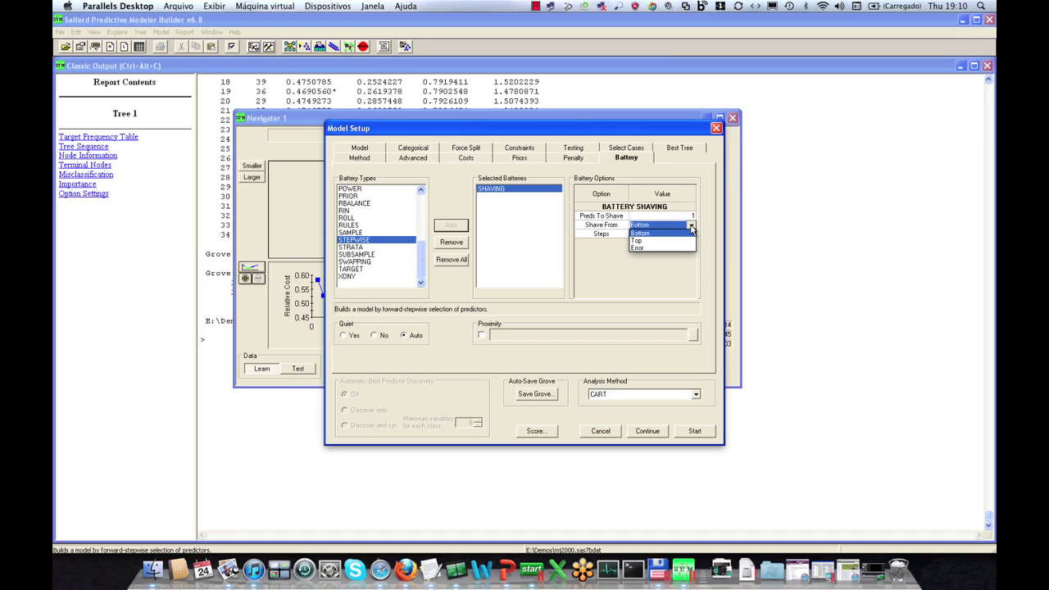
left_click(649, 241)
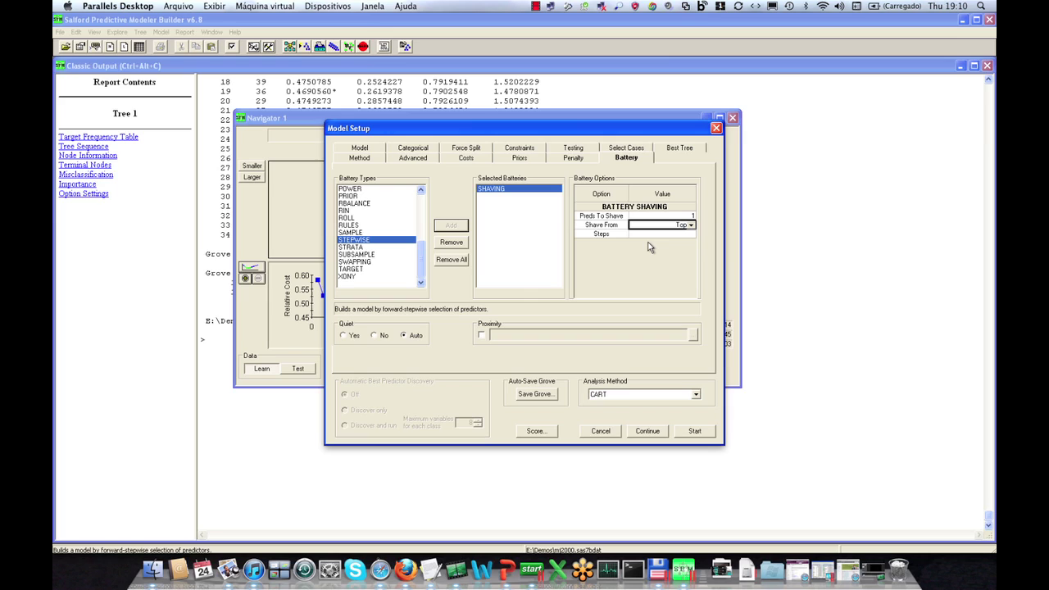
left_click(693, 226)
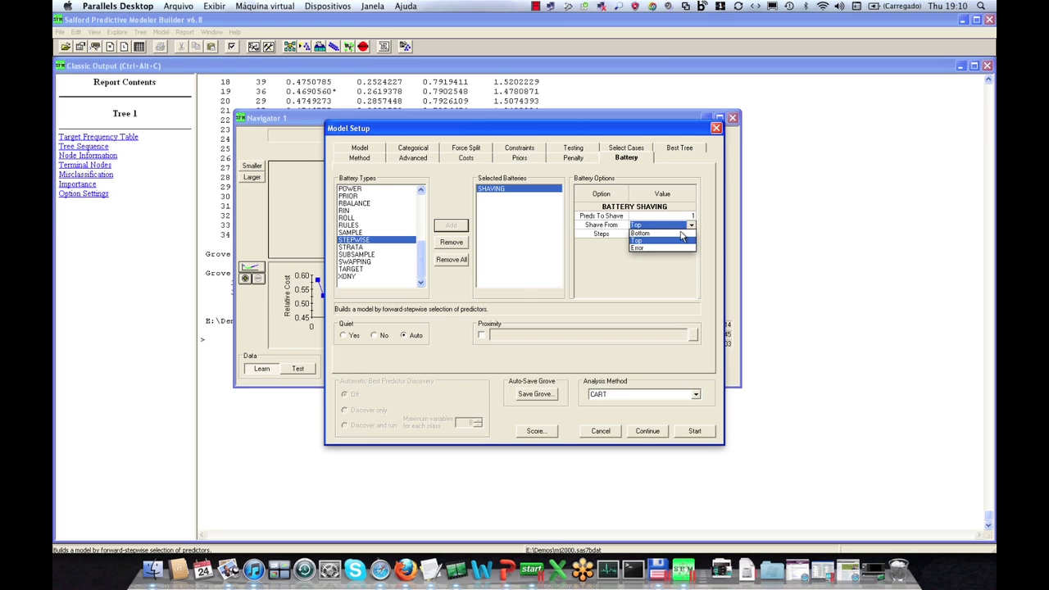
left_click(681, 233)
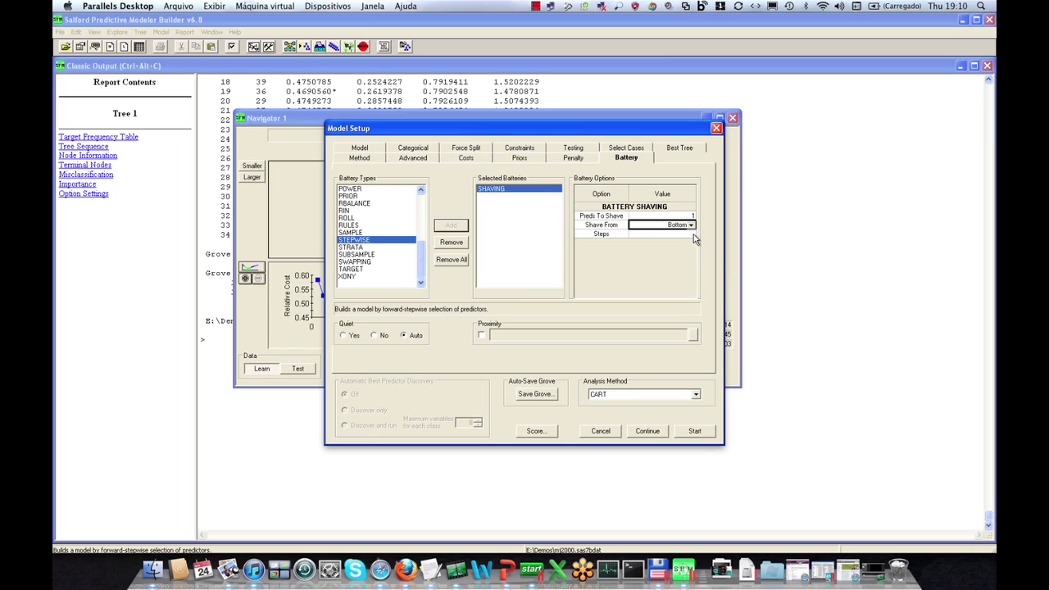
- Set the SHAVING battery's Steps option to 10 and start building the battery models
left_click(694, 235)
type("10")
left_click(694, 232)
left_click(698, 435)
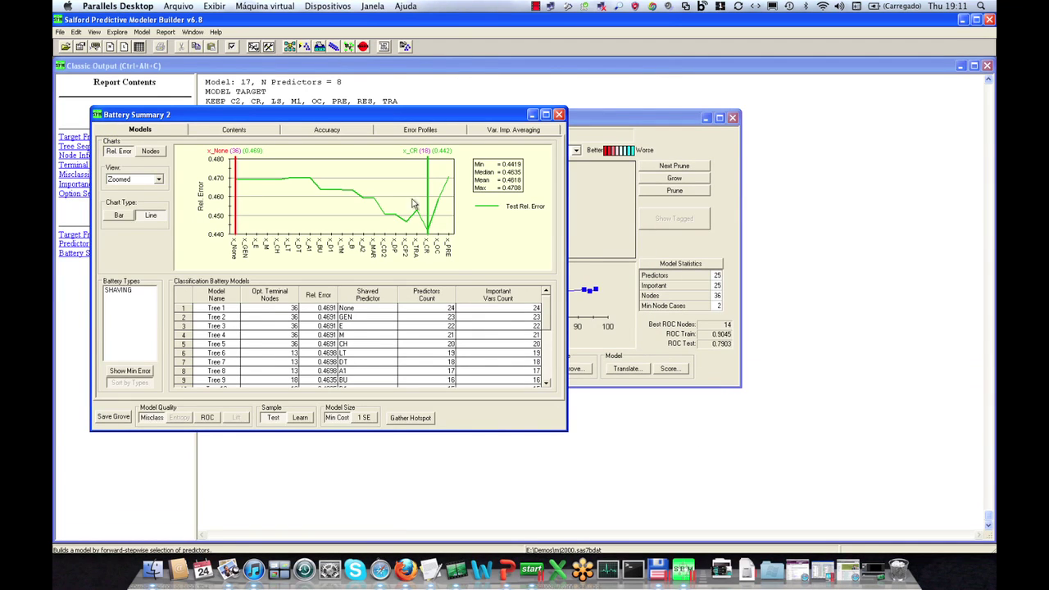
- Highlight the minimum-error model in the battery summary's model list and open the navigator for Tree 19
left_click_drag(404, 119, 656, 92)
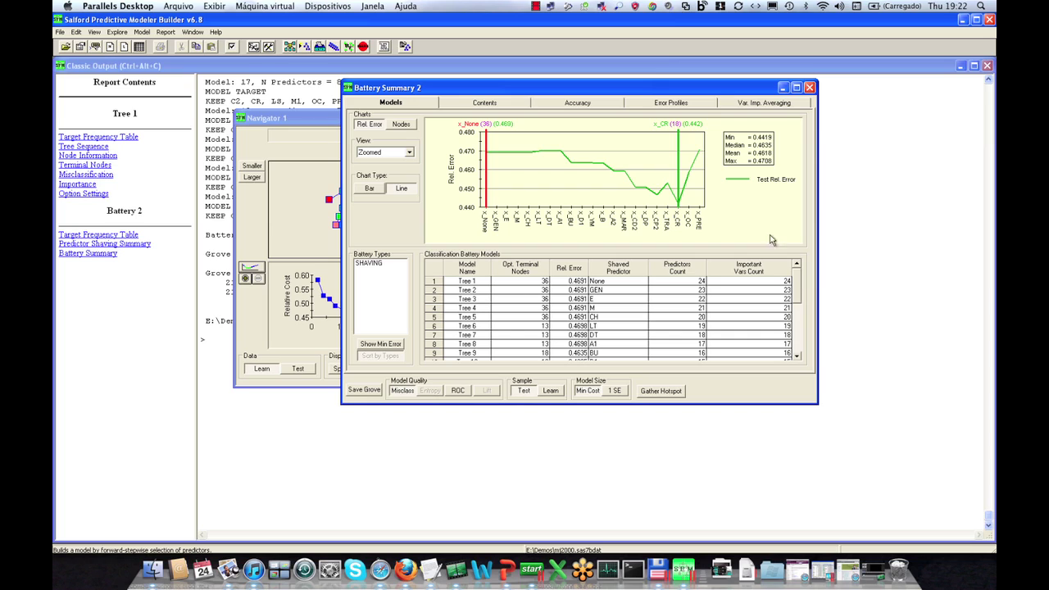
left_click_drag(797, 287, 796, 351)
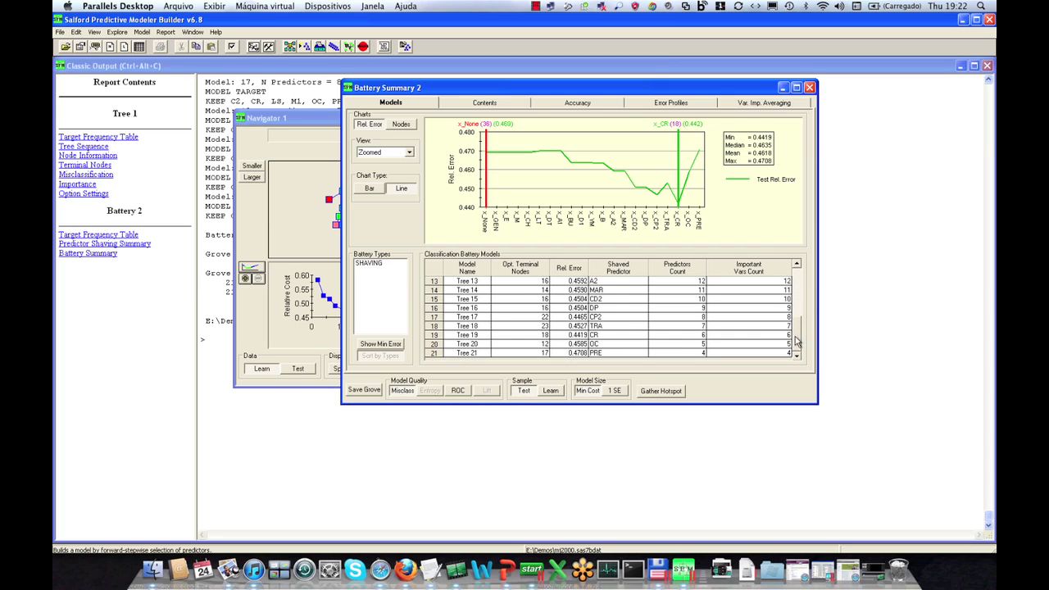
left_click(382, 345)
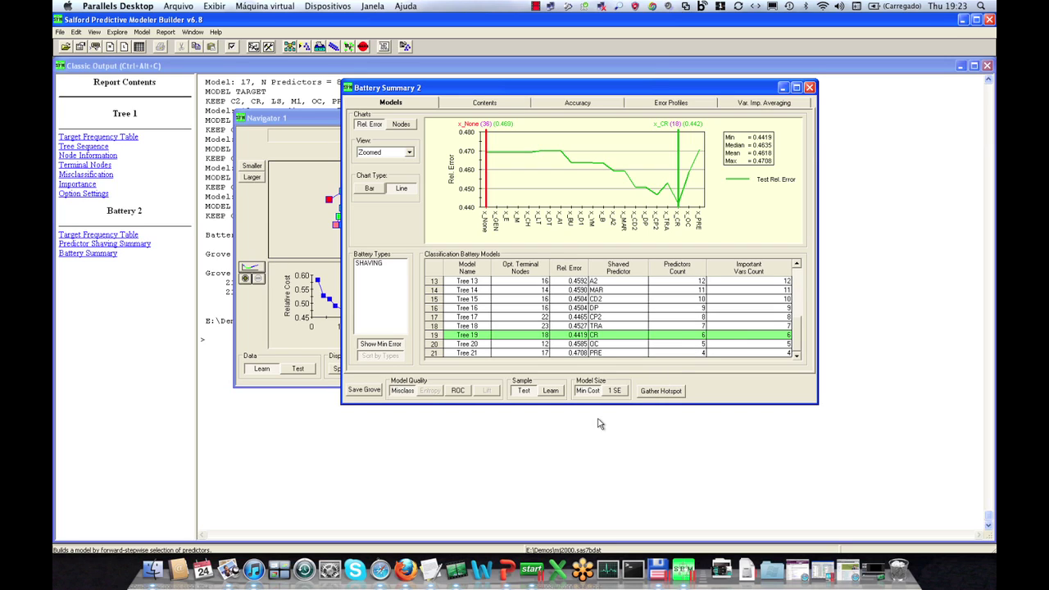
double_click(474, 338)
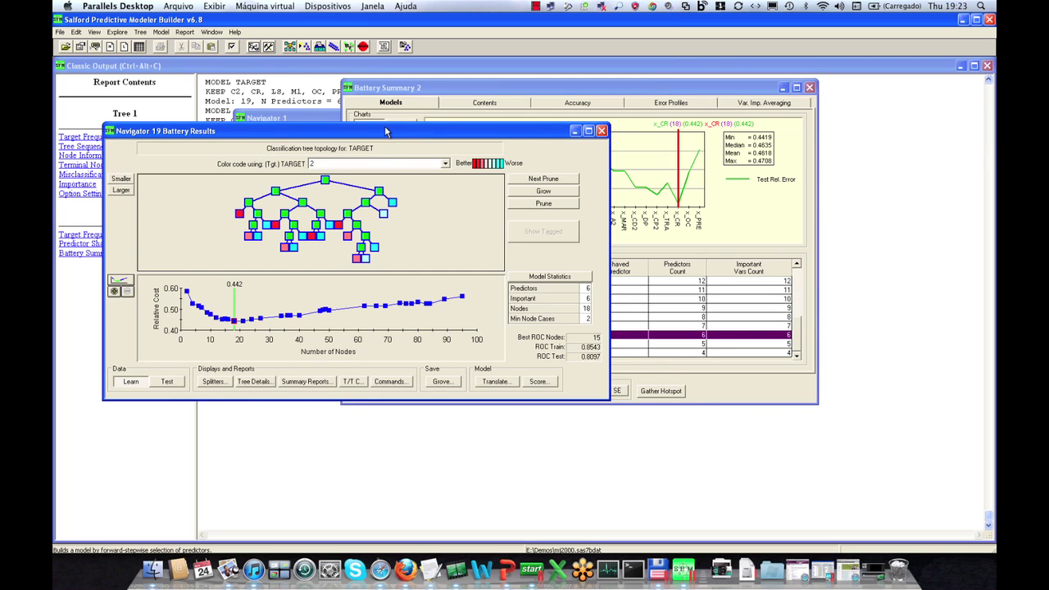
- Arrange the Navigator 1 and Navigator 19 windows side by side to compare the original and shaved trees' topology, cost curves and model statistics
left_click_drag(386, 125, 729, 90)
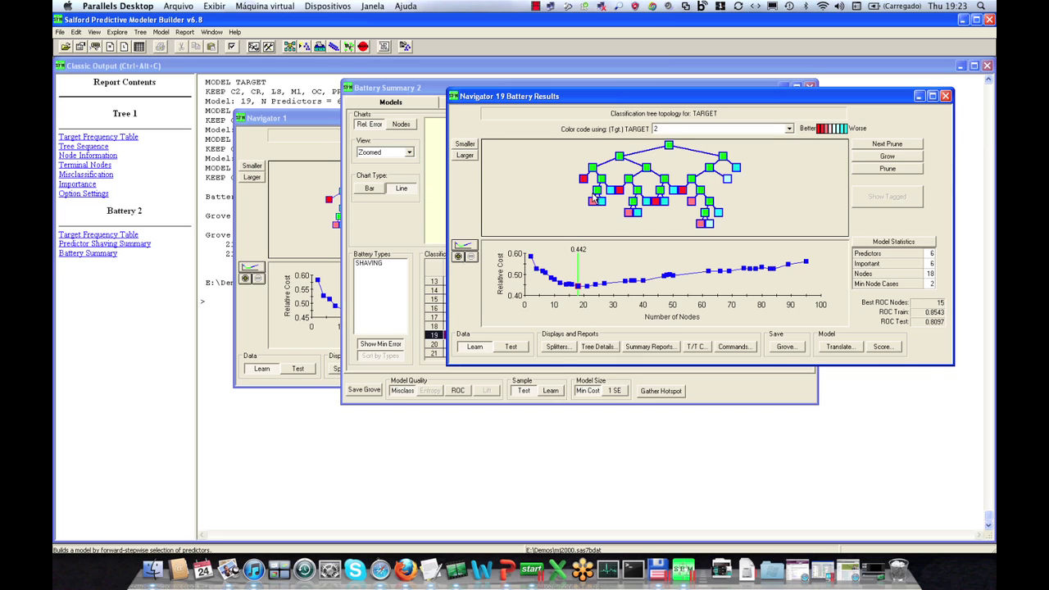
left_click(312, 121)
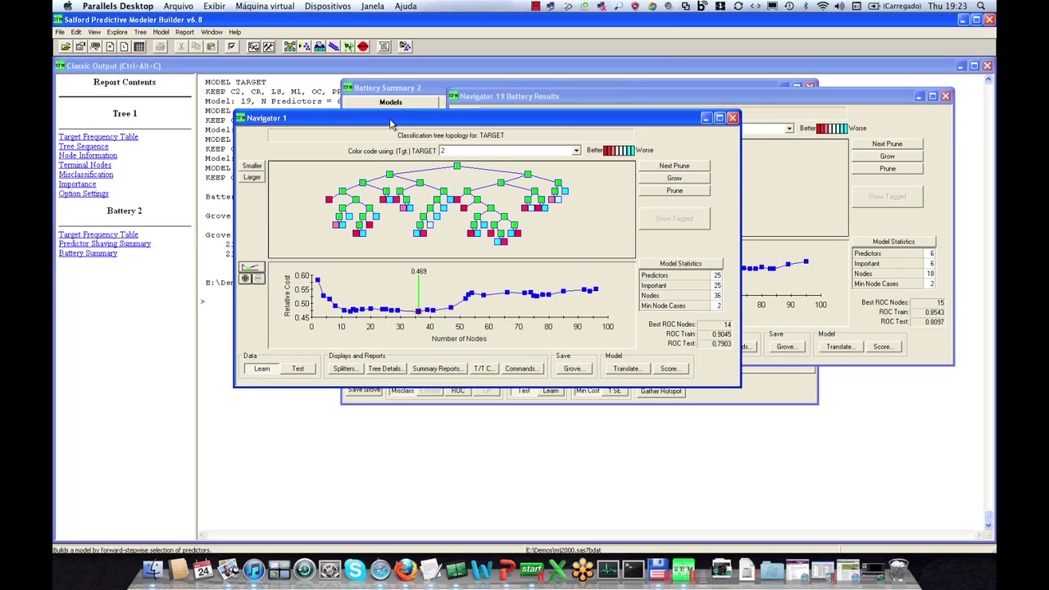
left_click_drag(391, 123, 579, 309)
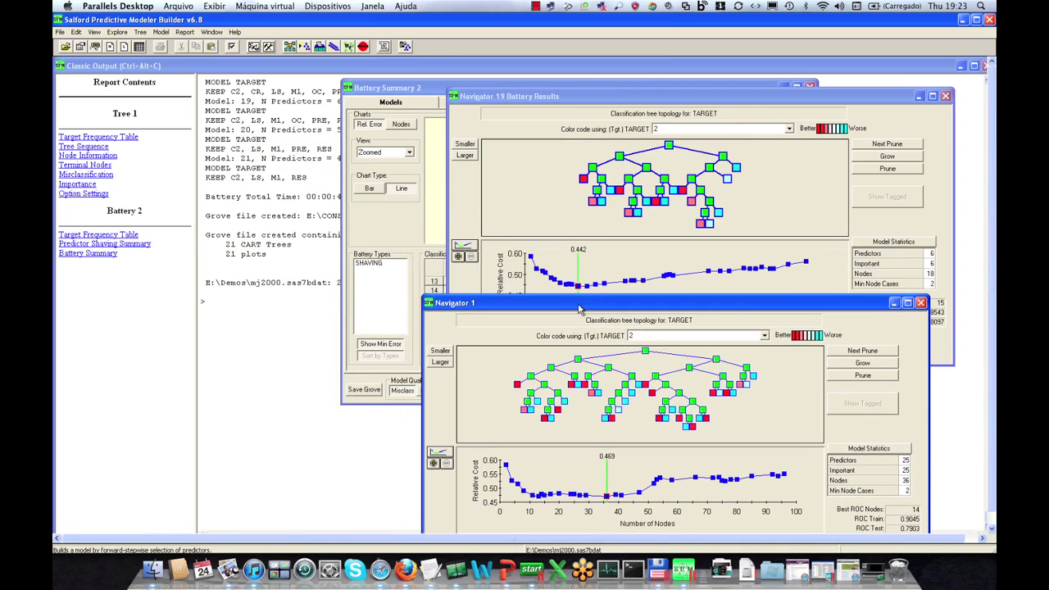
left_click_drag(572, 98, 651, 78)
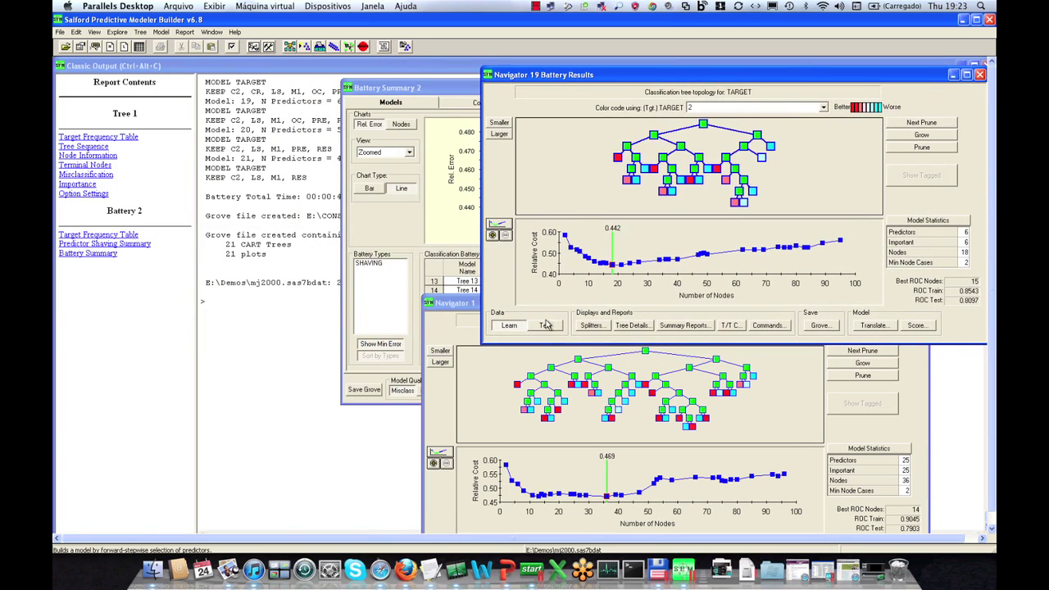
left_click(449, 307)
left_click_drag(448, 308, 59, 80)
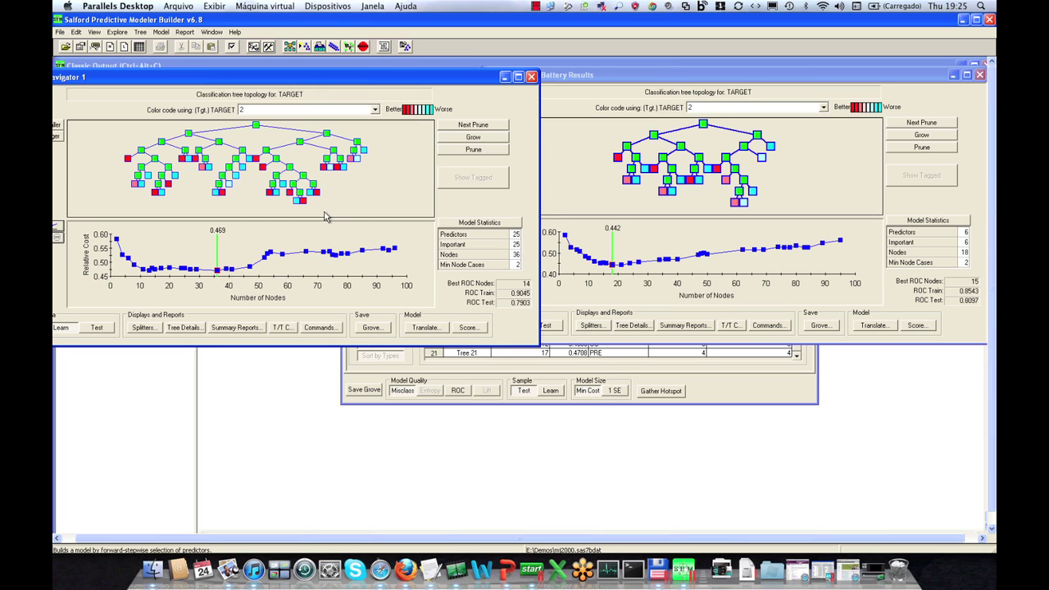
left_click_drag(300, 84, 407, 97)
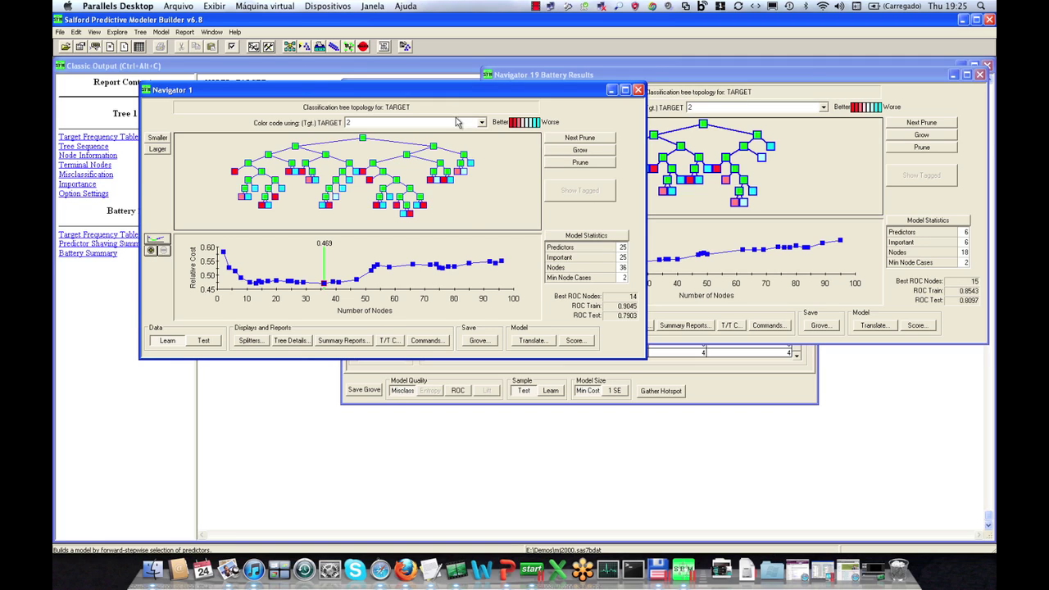
left_click_drag(445, 95, 367, 60)
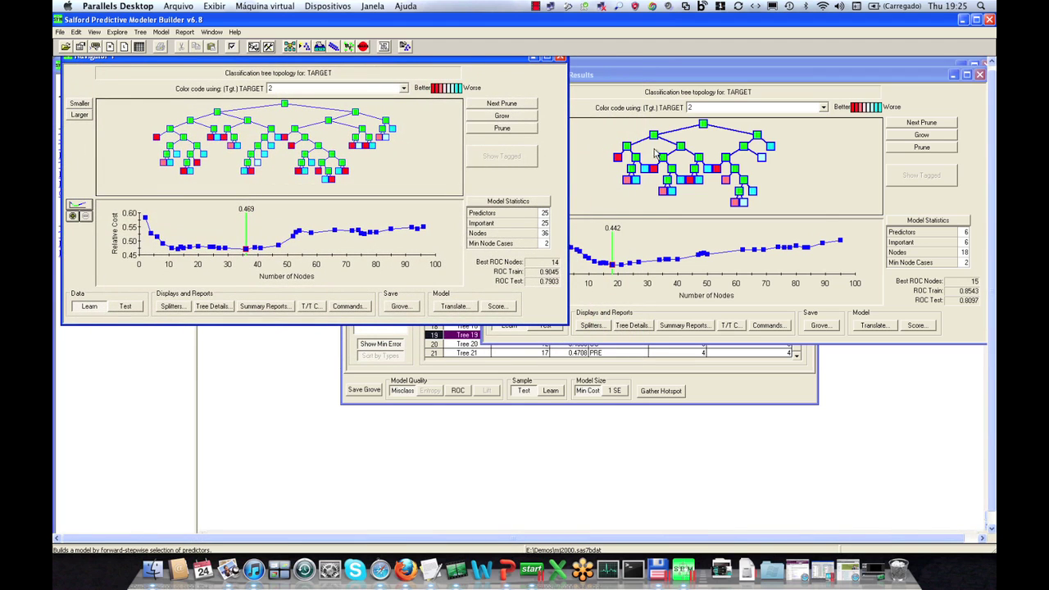